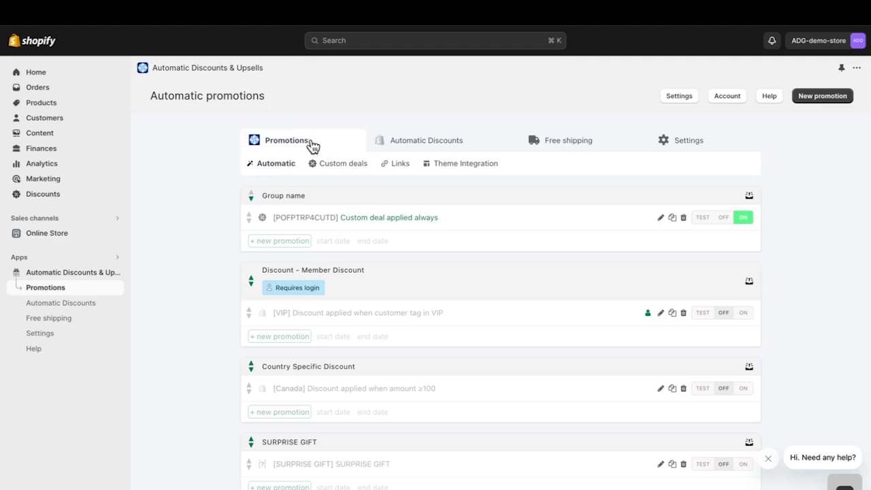
Create a gift-type promotion with Photography 101, found by searching 'photo', as the gift
left_click(808, 99)
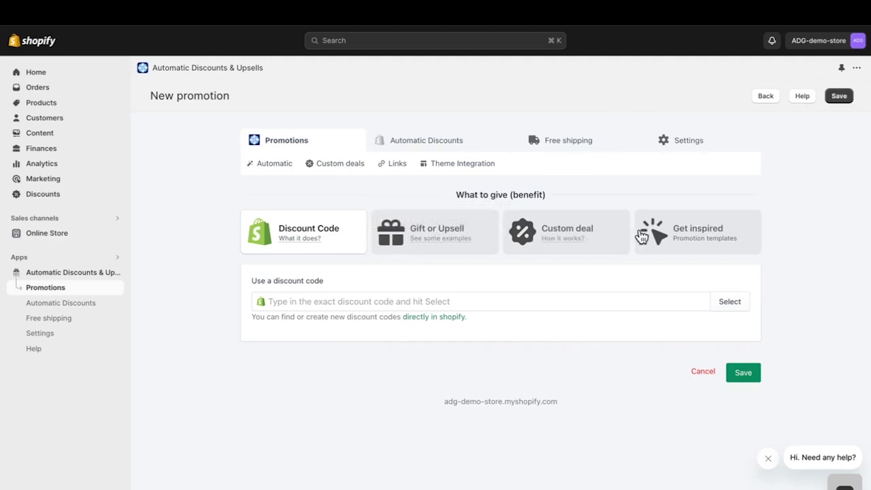
left_click(477, 230)
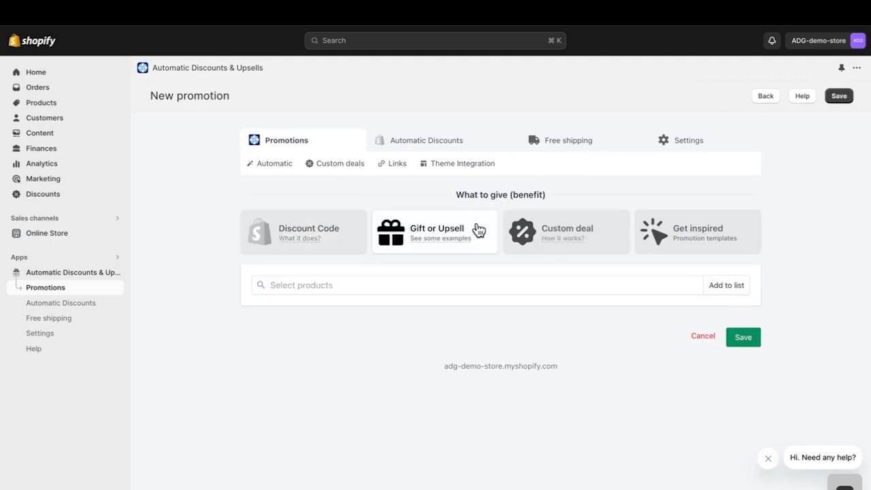
left_click(722, 289)
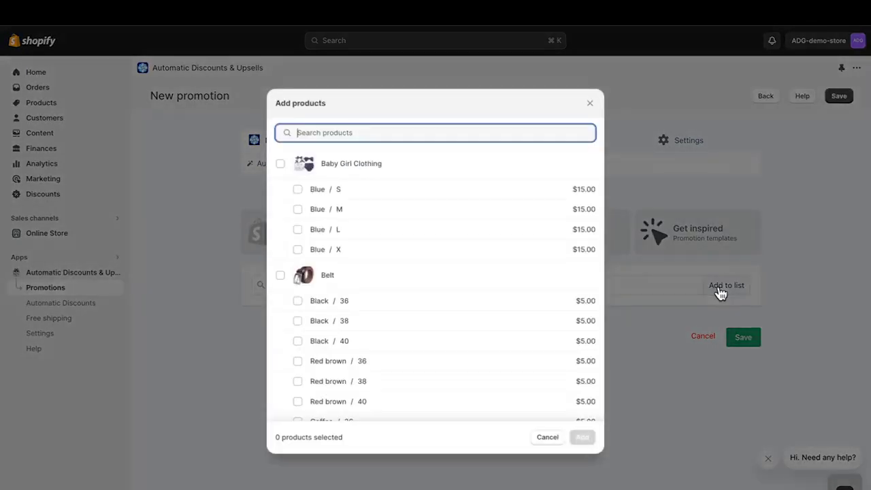
type("photo")
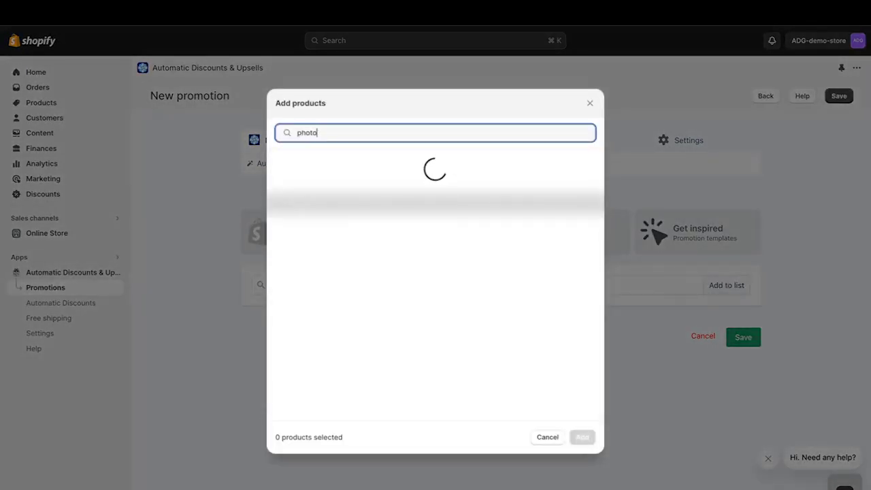
left_click(280, 164)
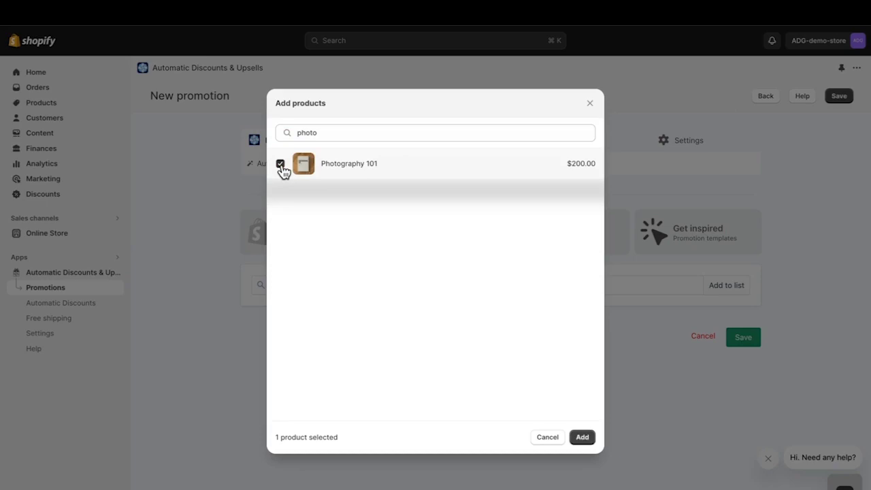
left_click(582, 437)
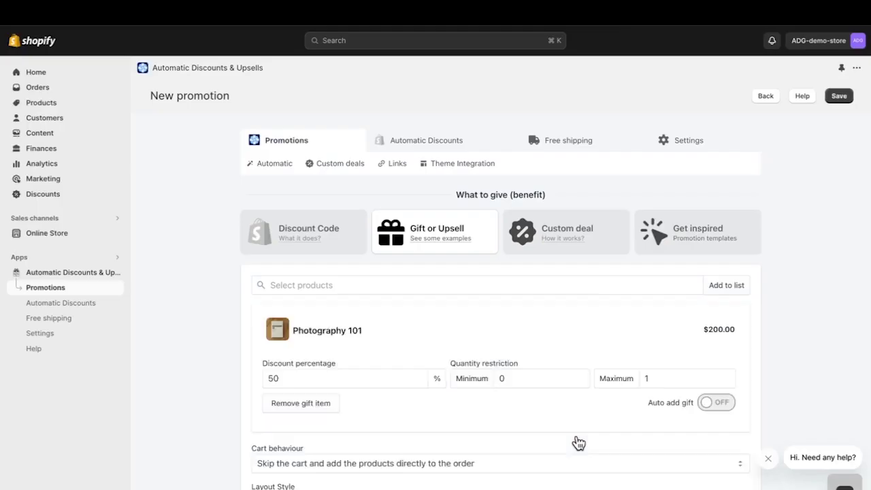
scroll(519, 346, "down", 3)
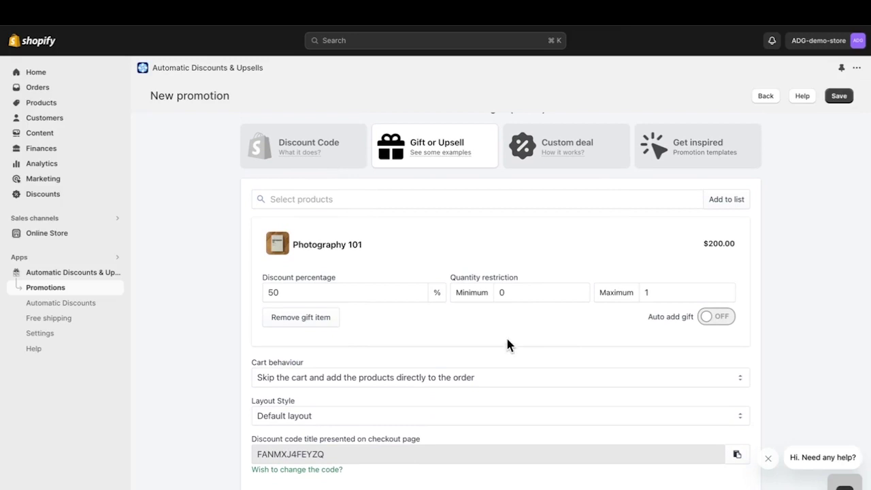
Change the gift's discount percentage from 50 to 100
left_click(339, 291)
key("BackSpace")
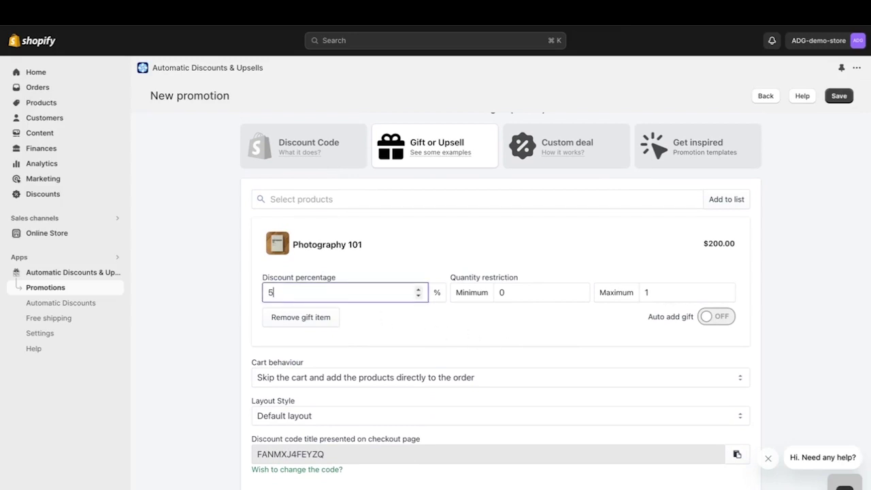
key("BackSpace")
type("100")
left_click(415, 331)
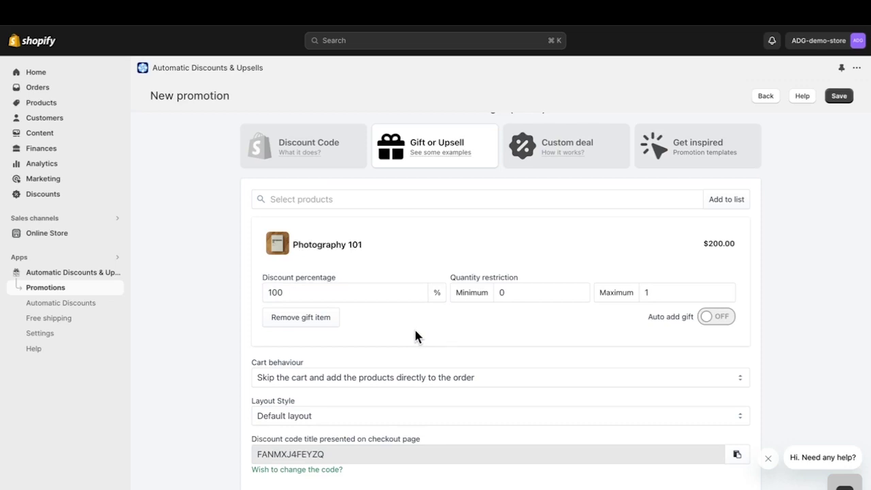
Turn on auto-add for the gift and let customers edit it in their cart
left_click(520, 297)
left_click(659, 292)
left_click(708, 320)
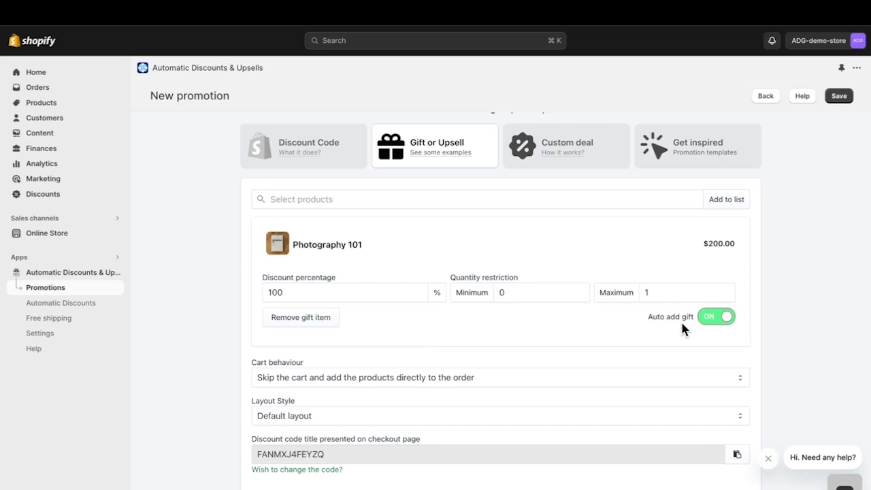
scroll(681, 320, "down", 1)
left_click(678, 334)
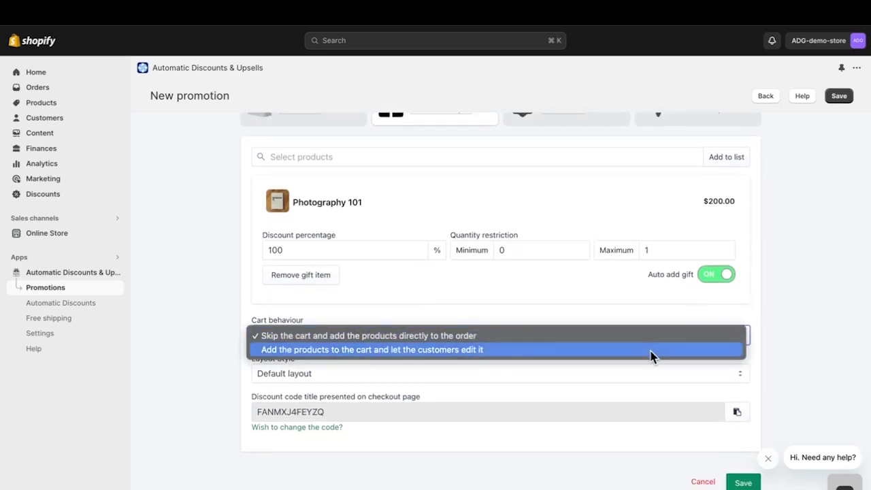
left_click(651, 354)
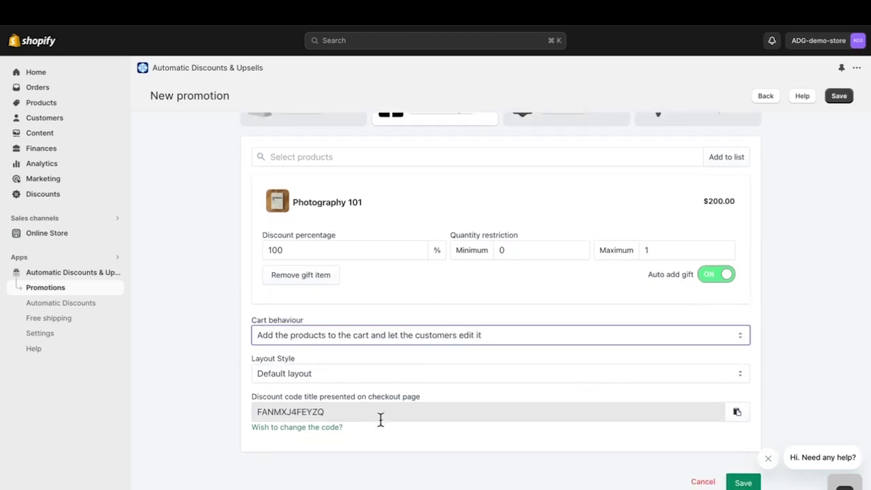
Replace the checkout deal code with 1FREEGIFT
left_click(330, 427)
key("ctrl+a")
type("1")
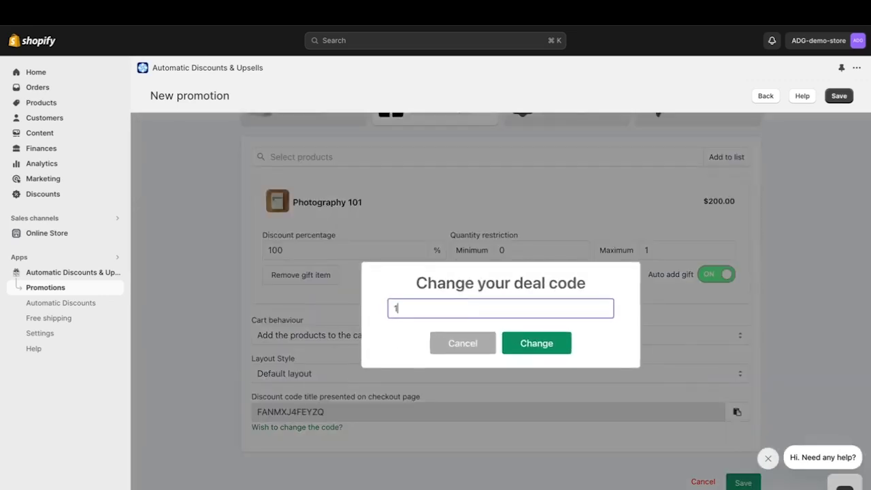
type("FREEGIFT")
left_click(543, 352)
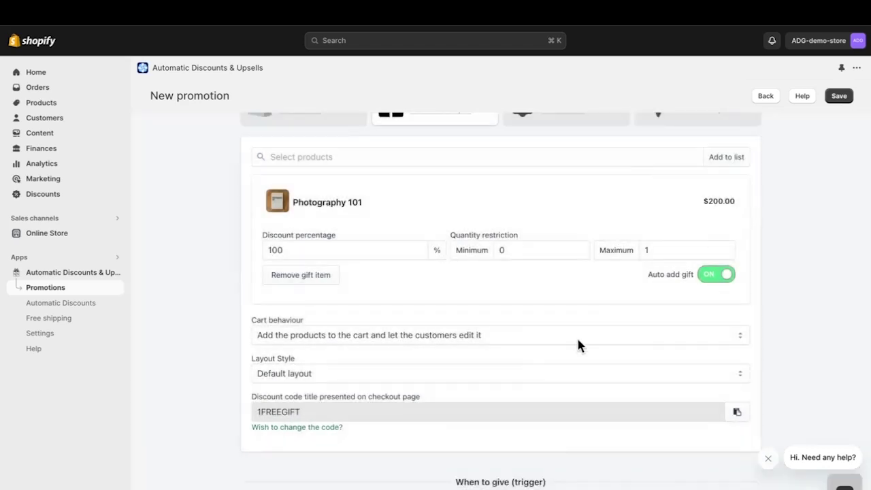
Keep the Total cart amount trigger and set its threshold to 300
scroll(578, 344, "down", 2)
scroll(576, 345, "down", 3)
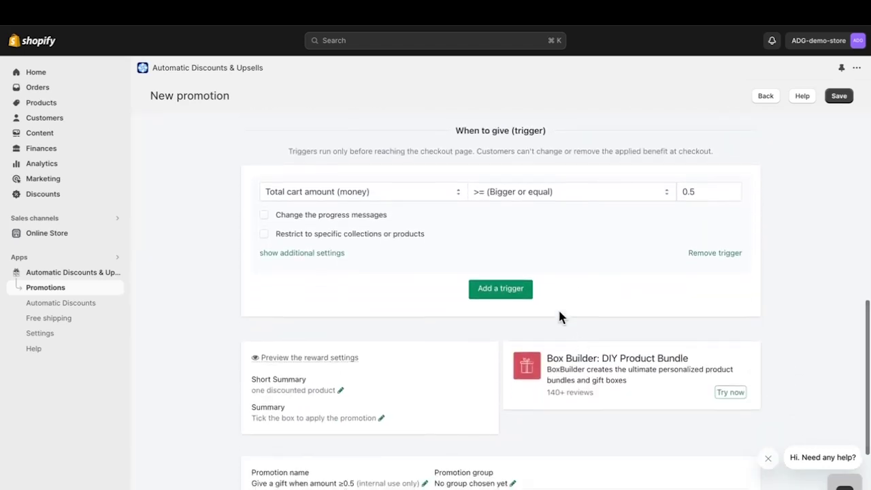
left_click(427, 193)
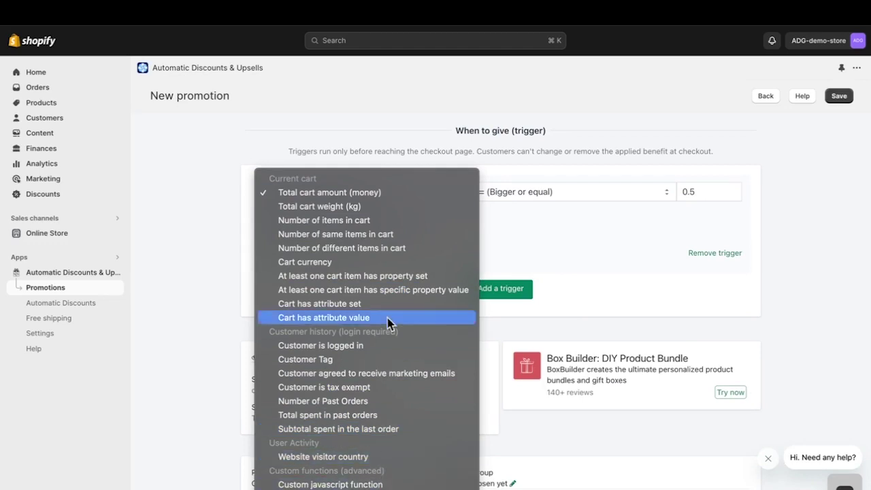
left_click(393, 194)
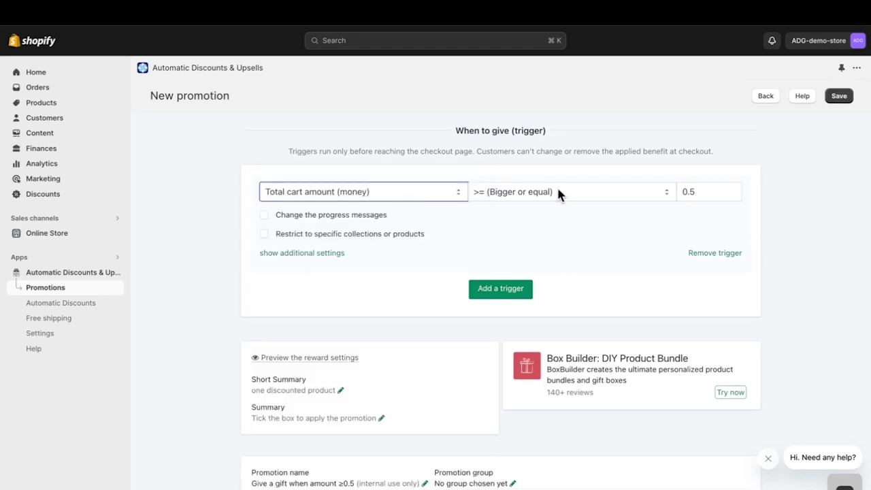
double_click(685, 191)
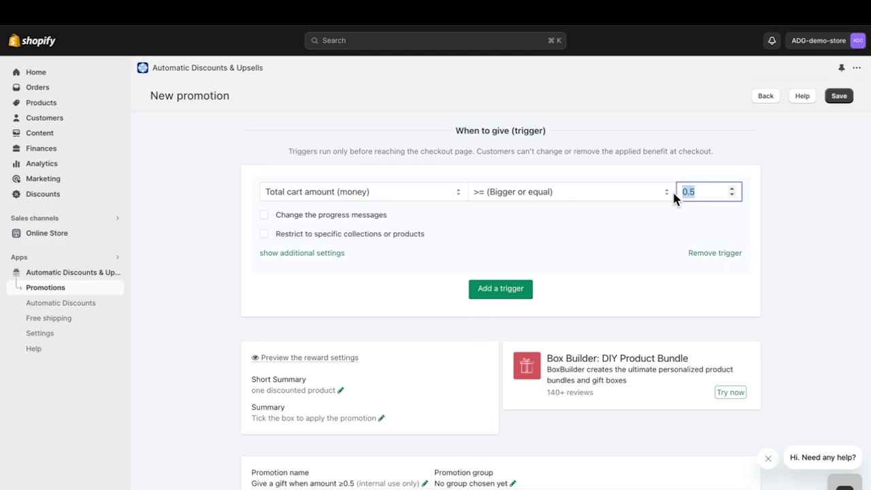
type("3")
type("00")
left_click(360, 283)
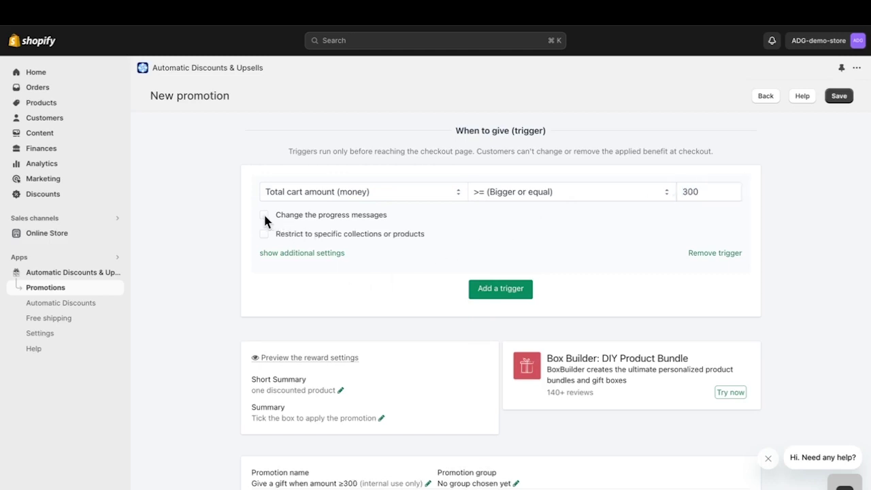
Set the promotion's status to Active and save it
scroll(471, 300, "down", 3)
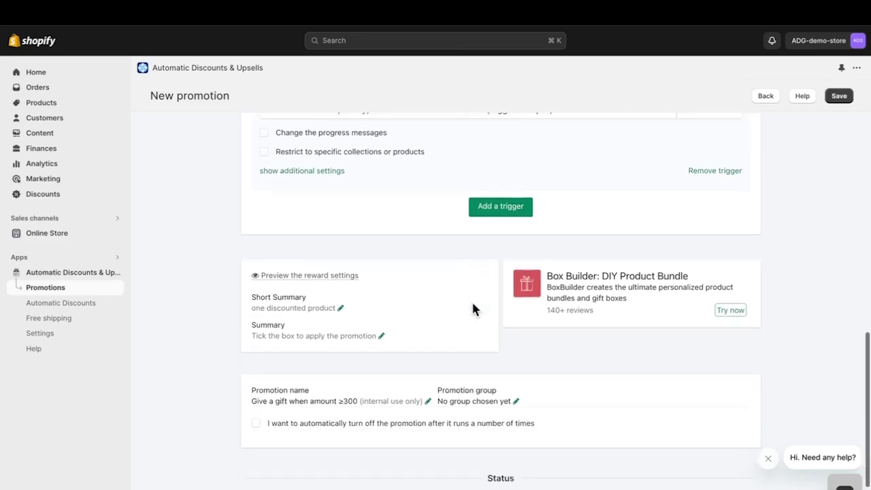
scroll(472, 307, "down", 2)
left_click(360, 436)
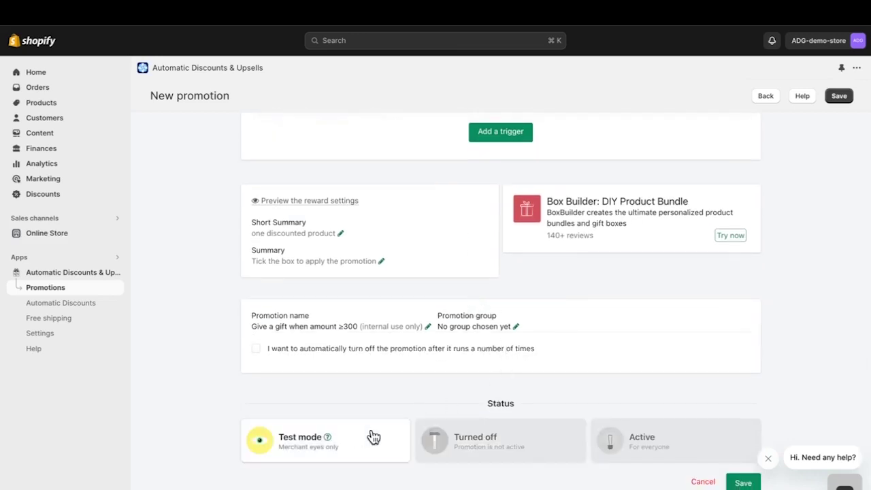
left_click(693, 438)
left_click(740, 483)
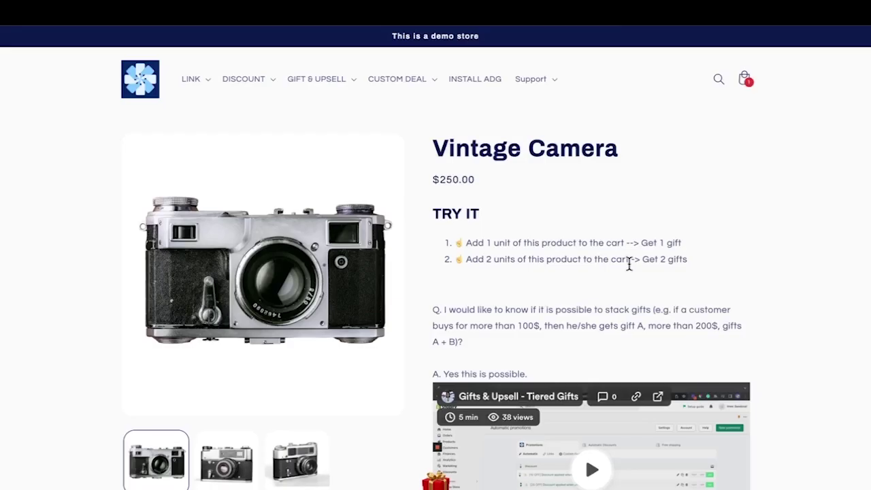
Add the Vintage Camera to the cart, claim free Photography 101, and proceed to checkout
scroll(629, 264, "down", 3)
scroll(628, 269, "down", 2)
left_click(579, 378)
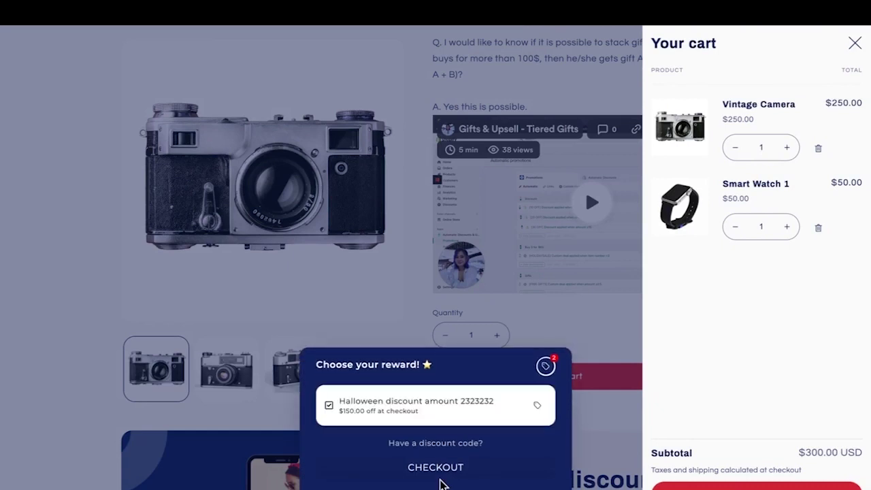
left_click(329, 411)
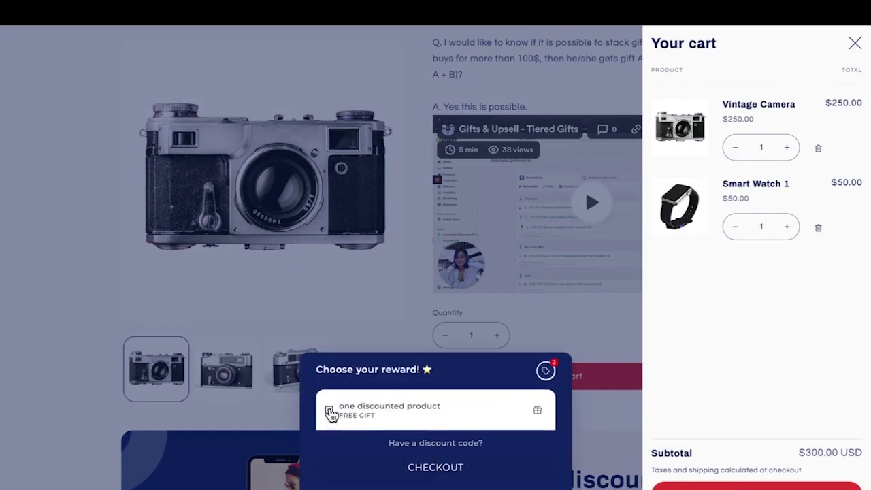
left_click(536, 399)
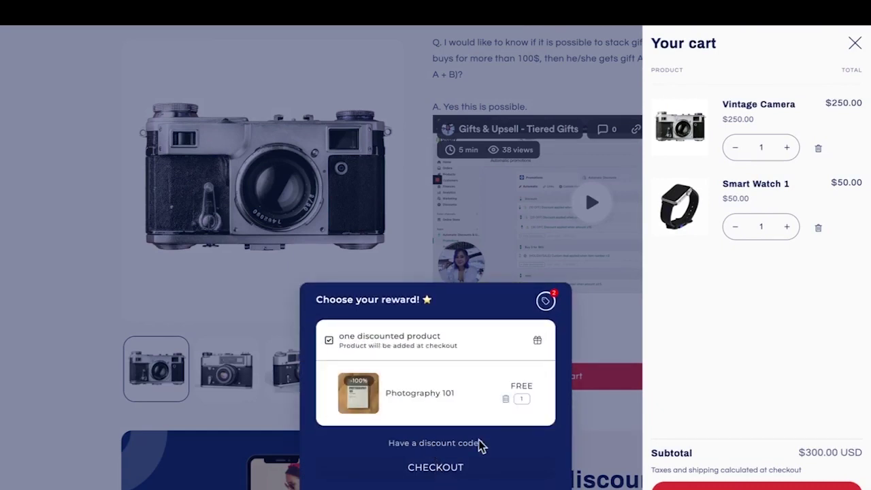
left_click(447, 468)
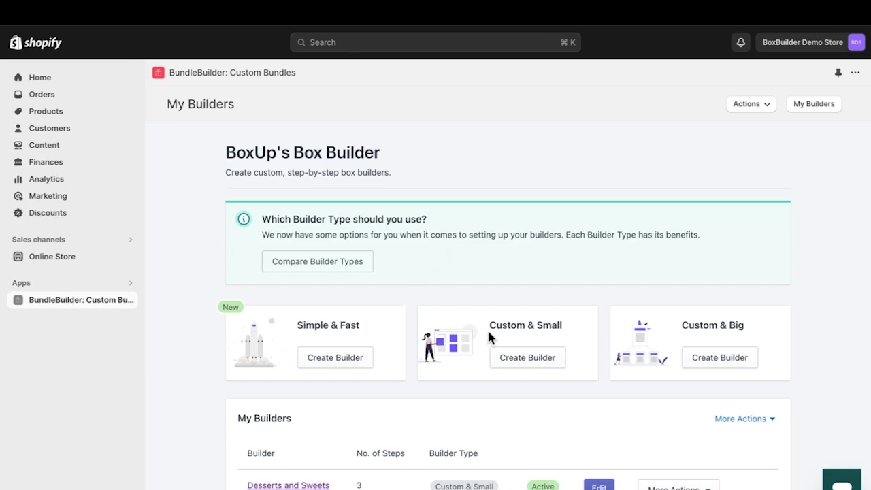
Create a new Custom & Small builder from BundleBuilder's My Builders page
left_click(535, 361)
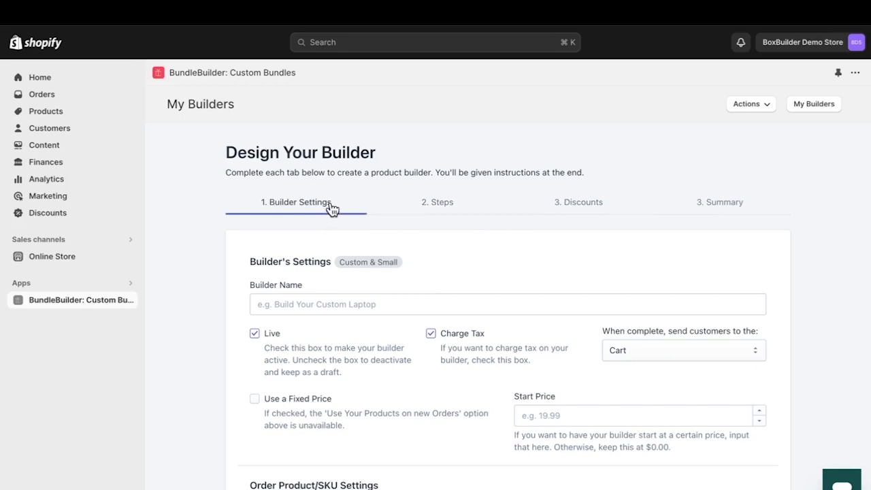
Name the new builder 'Chocolate Box'
left_click(381, 303)
type("C")
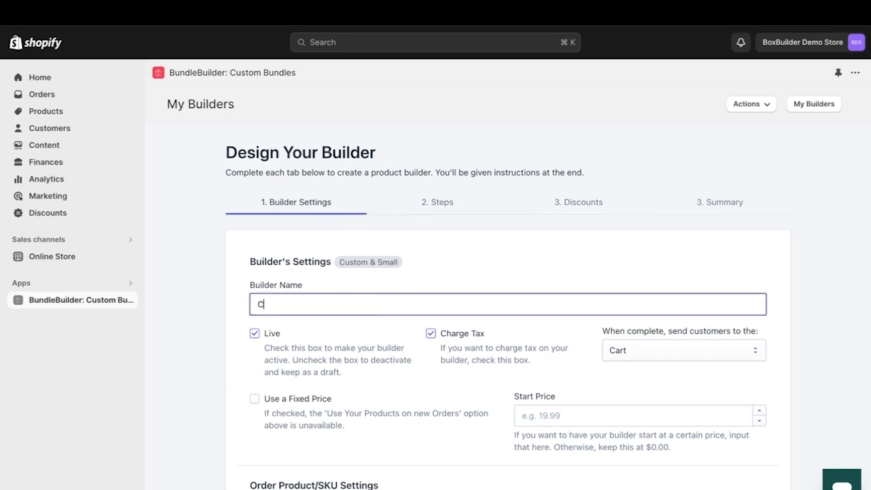
type("hocolate B")
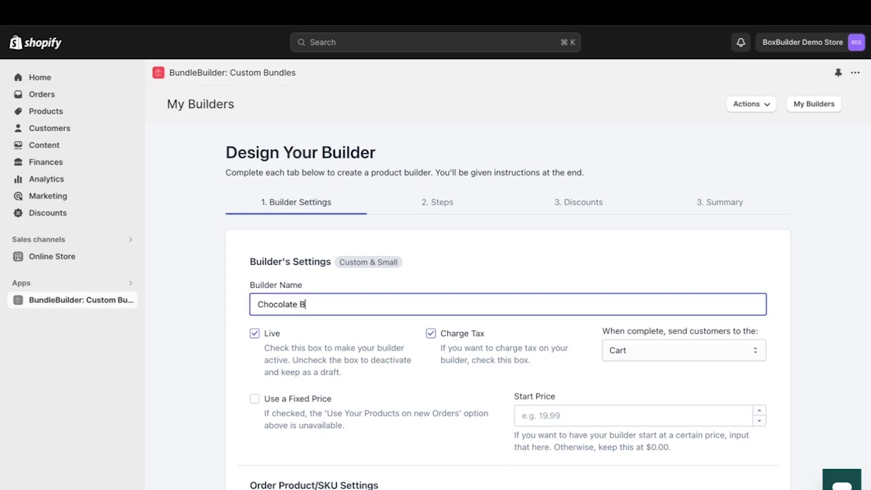
type("ox")
scroll(391, 308, "down", 3)
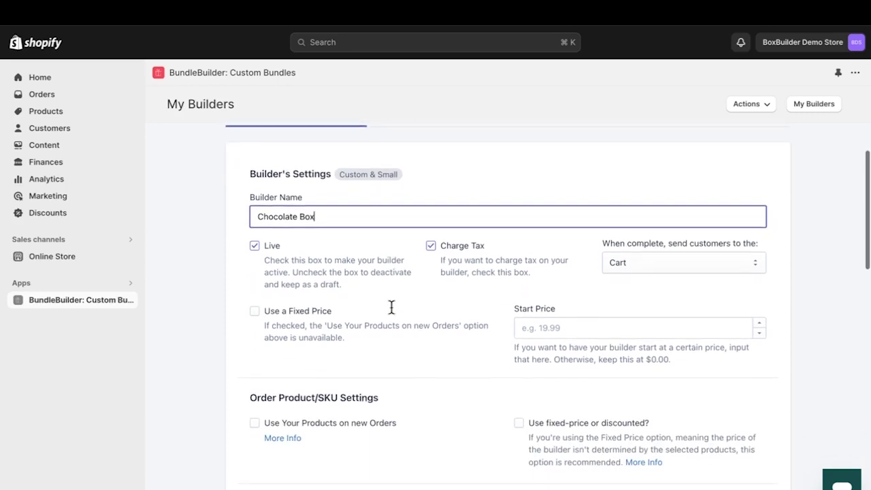
scroll(563, 321, "down", 1)
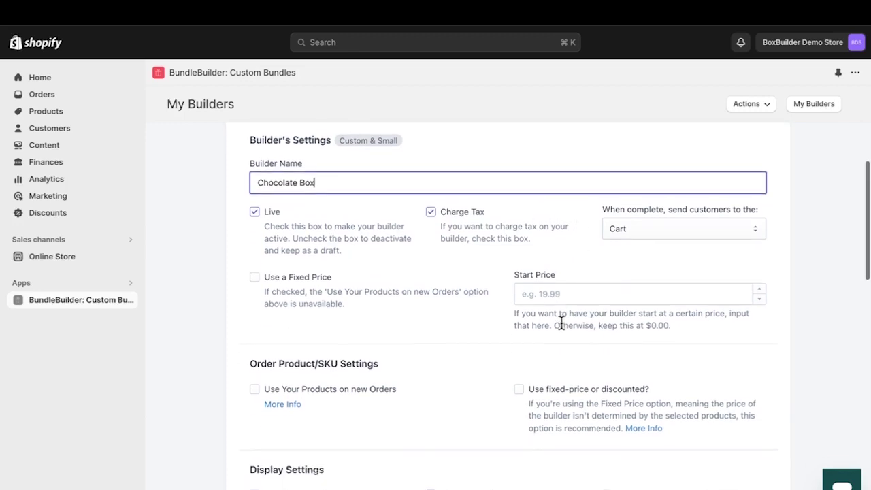
scroll(561, 322, "down", 2)
scroll(561, 323, "down", 4)
scroll(561, 323, "down", 4)
scroll(562, 322, "down", 5)
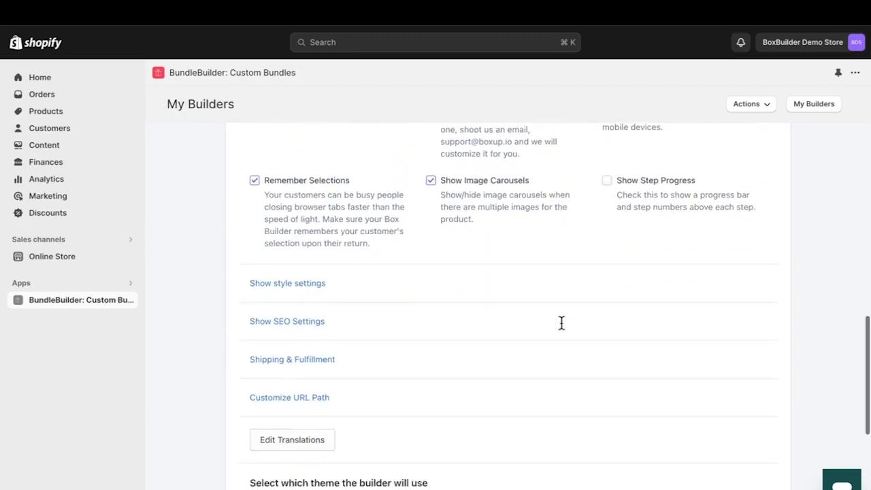
scroll(562, 323, "down", 2)
Expand the style colour settings and review them down to the theme selection
left_click(316, 178)
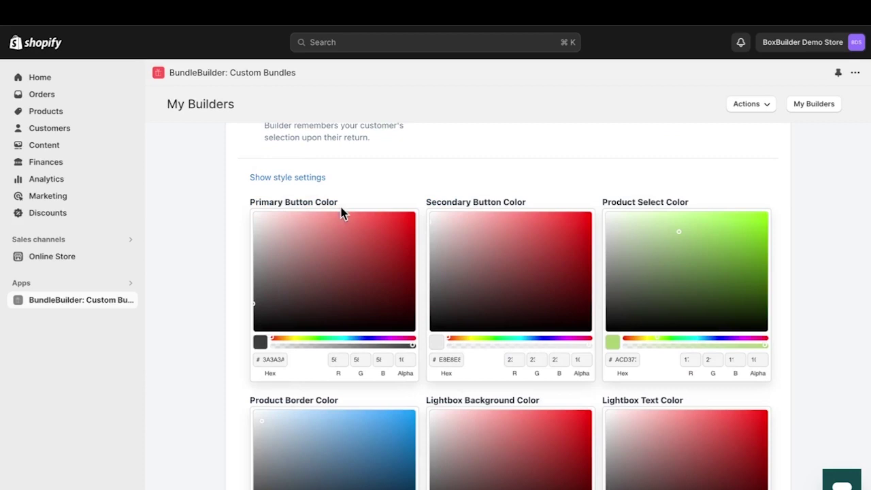
scroll(391, 277, "down", 4)
scroll(391, 278, "down", 6)
scroll(390, 277, "down", 6)
scroll(391, 278, "down", 8)
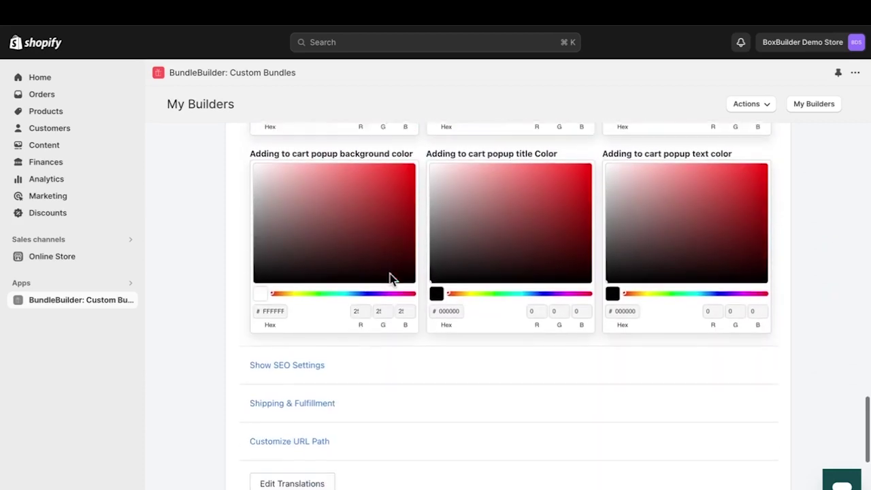
scroll(389, 273, "down", 3)
scroll(389, 225, "down", 3)
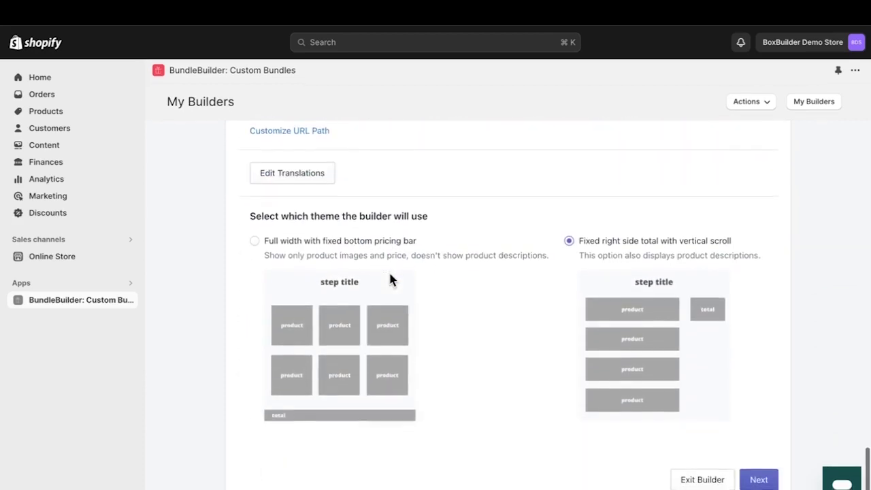
Add a product selection step titled 'Select your chocolates'
left_click(756, 478)
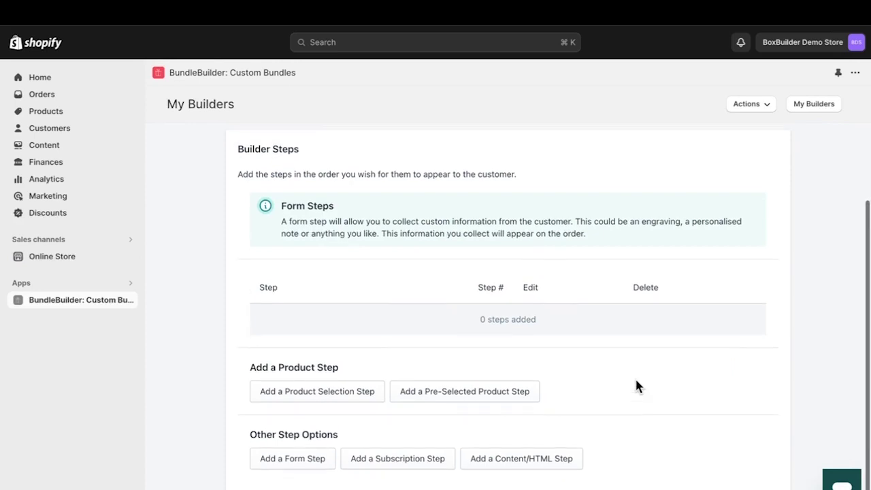
scroll(636, 385, "up", 1)
scroll(636, 385, "up", 1)
scroll(637, 386, "down", 2)
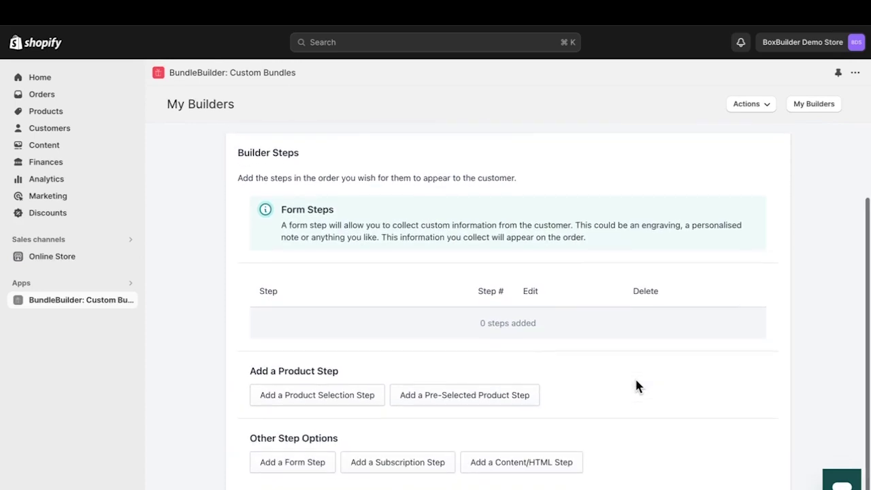
left_click(365, 396)
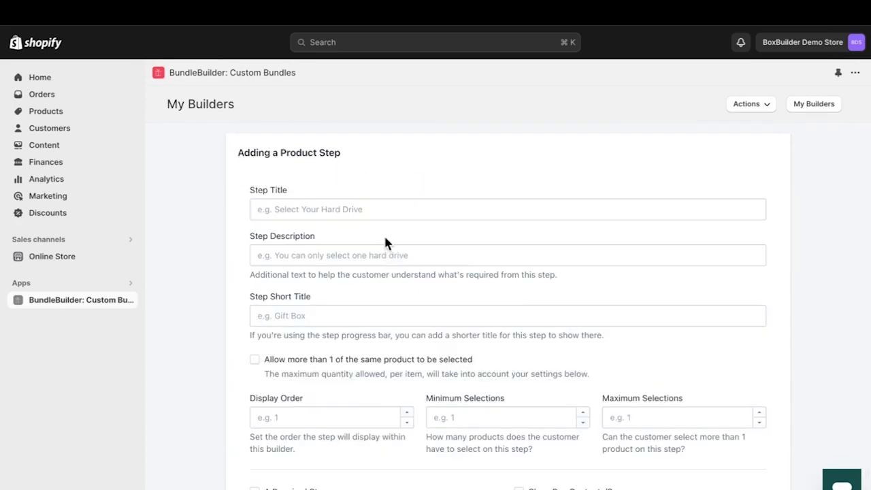
left_click(372, 208)
type("S")
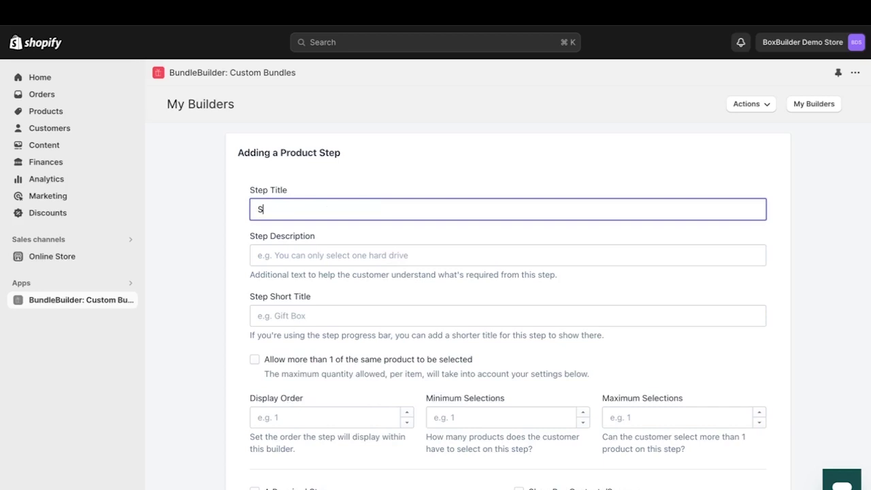
type("elect your chocola")
type("tes")
Give the step the short title 'Chocolates'
scroll(394, 250, "down", 1)
scroll(368, 247, "down", 3)
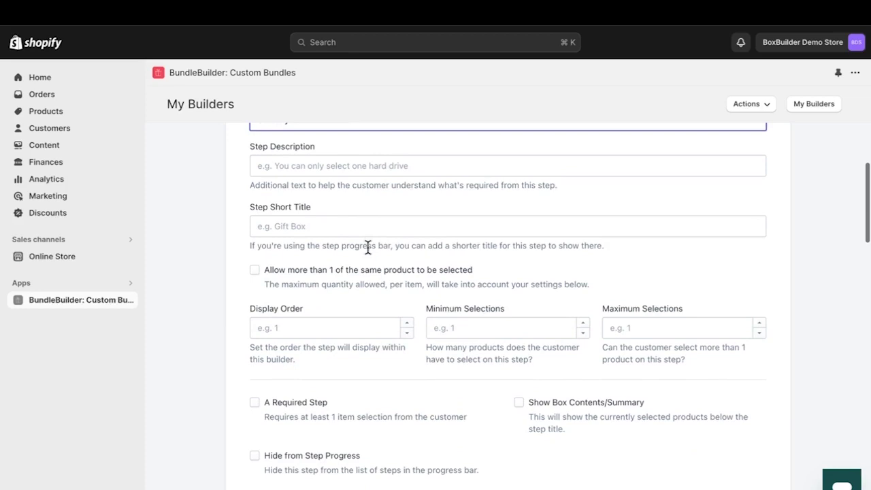
left_click(341, 209)
type("Choc")
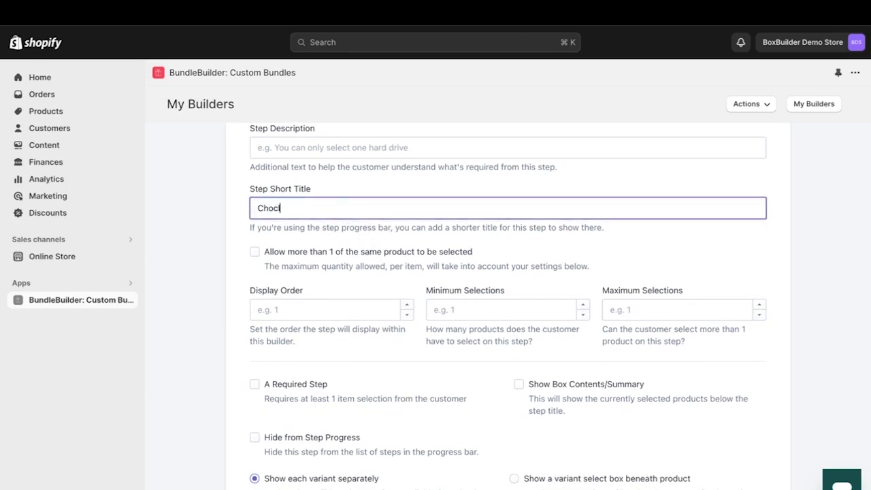
type("la")
key("BackSpace")
key("BackSpace")
type("o")
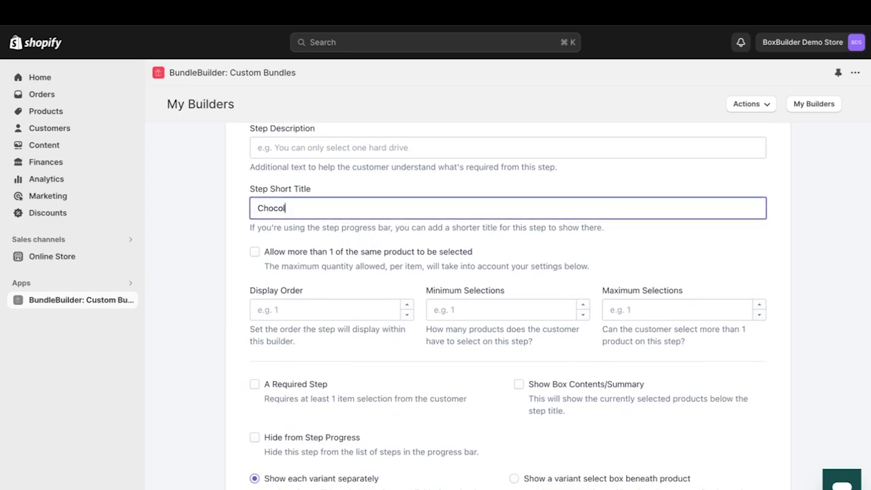
type("lates")
scroll(374, 264, "down", 1)
scroll(375, 263, "down", 1)
scroll(570, 368, "down", 10)
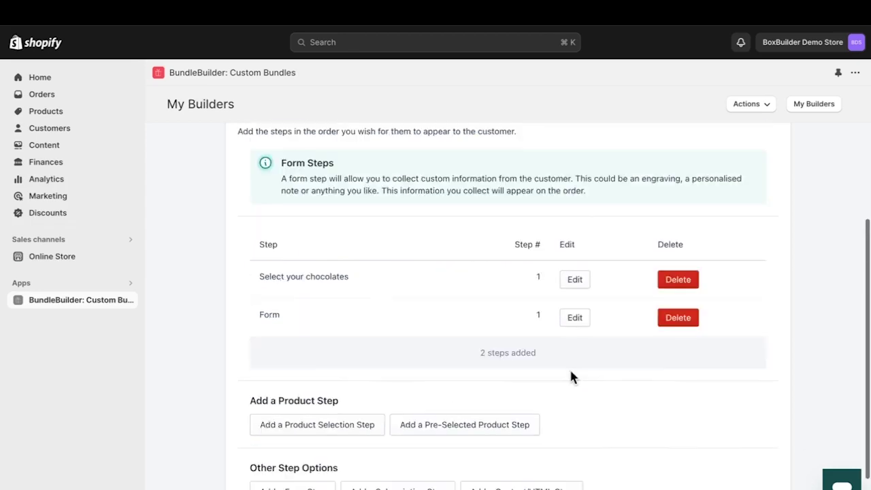
scroll(570, 367, "up", 1)
scroll(571, 375, "up", 1)
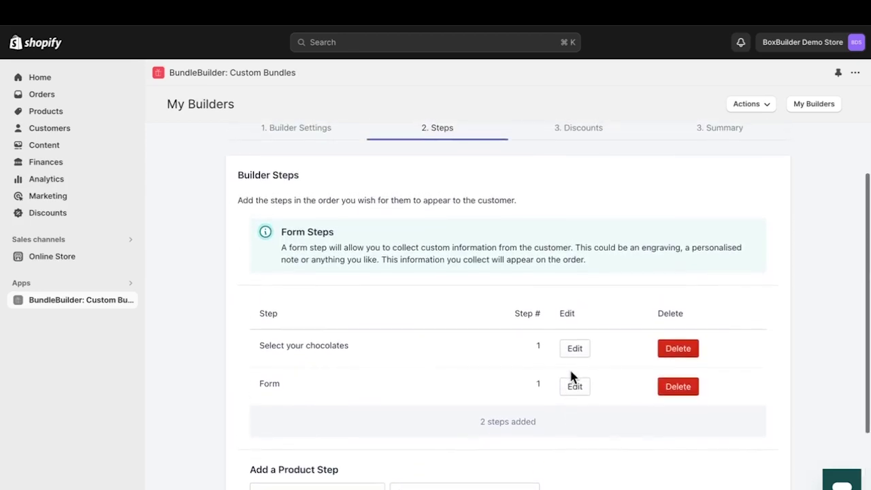
scroll(570, 375, "up", 1)
scroll(701, 417, "down", 2)
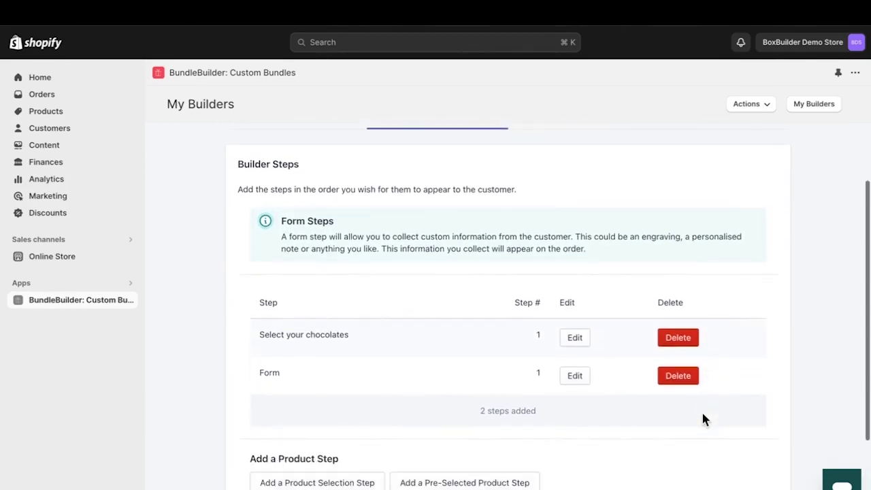
scroll(702, 417, "down", 3)
Save the steps and start an automatic discount titled 20OFF at 20 percent
left_click(740, 481)
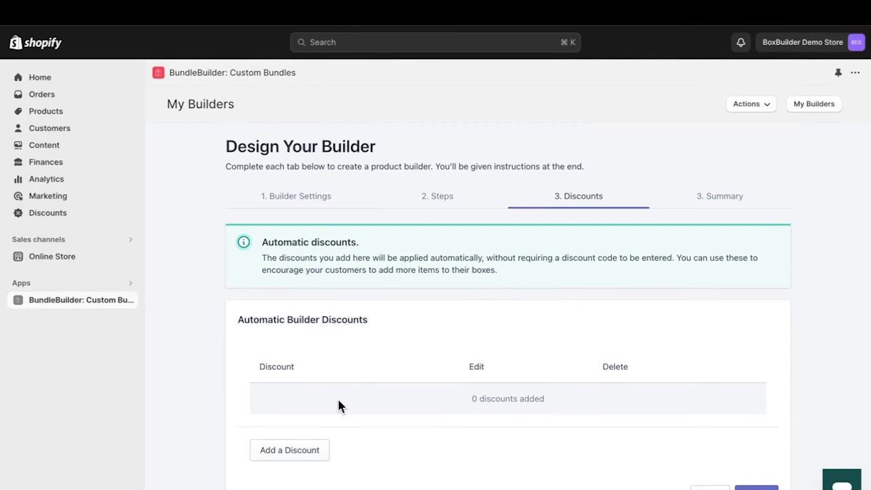
left_click(301, 451)
left_click(439, 221)
type("20")
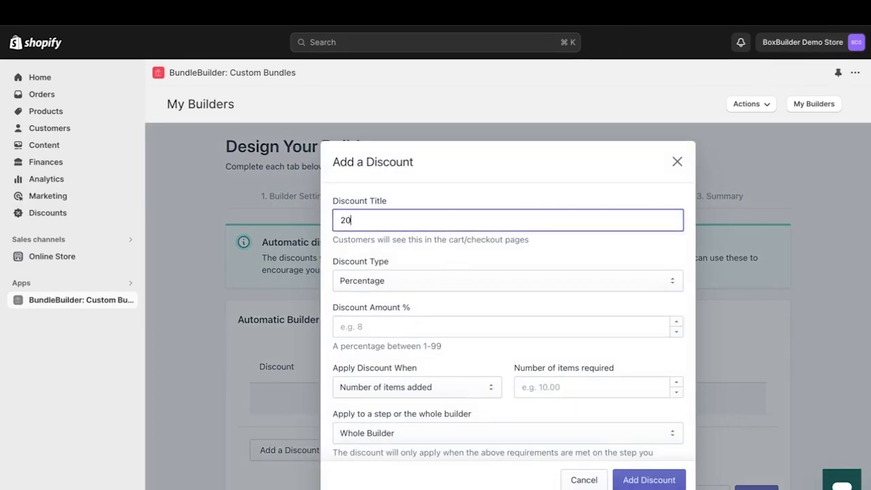
type("OFF")
scroll(487, 271, "down", 1)
left_click(459, 286)
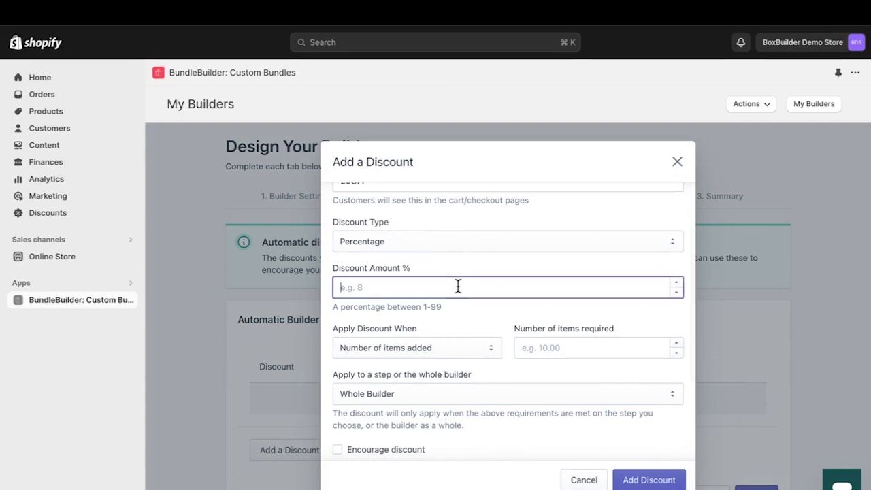
type("20")
Require 2 items, set discount order 1, and add the 20OFF discount
scroll(551, 333, "down", 1)
left_click(550, 307)
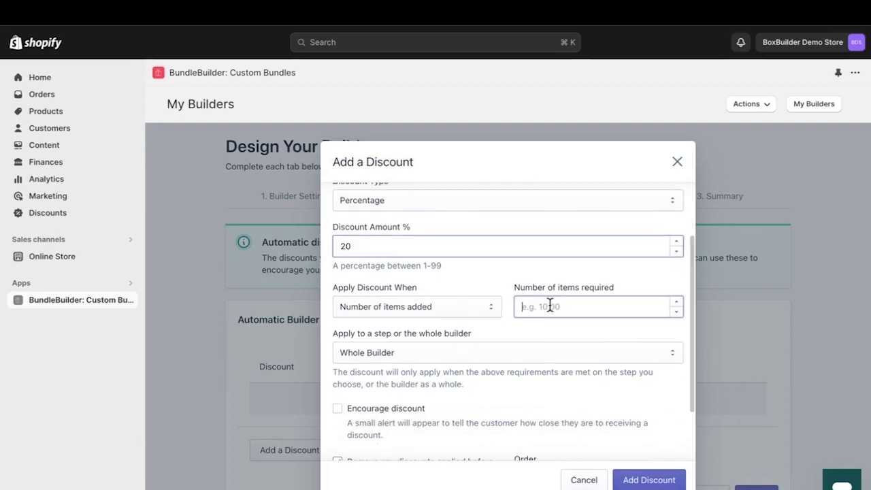
type("2")
key("Down")
key("Down")
key("Down")
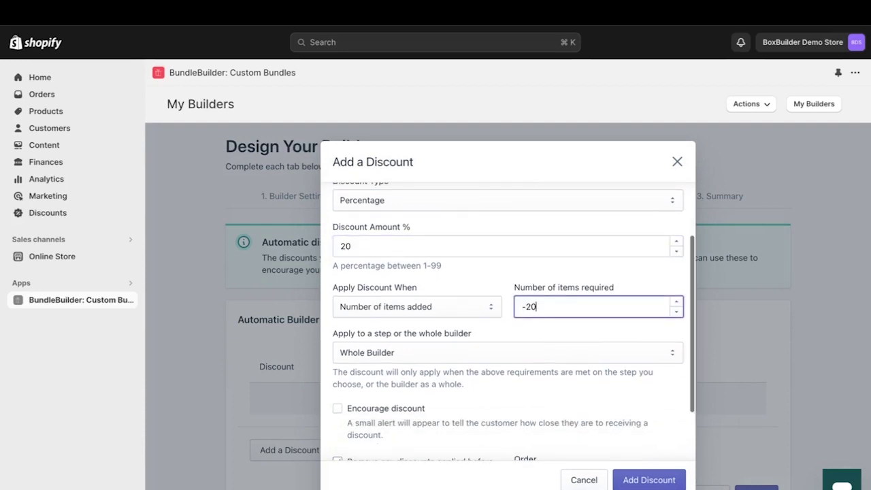
key("Up")
key("Up")
key("Up")
key("Up")
key("BackSpace")
key("BackSpace")
key("BackSpace")
type("2")
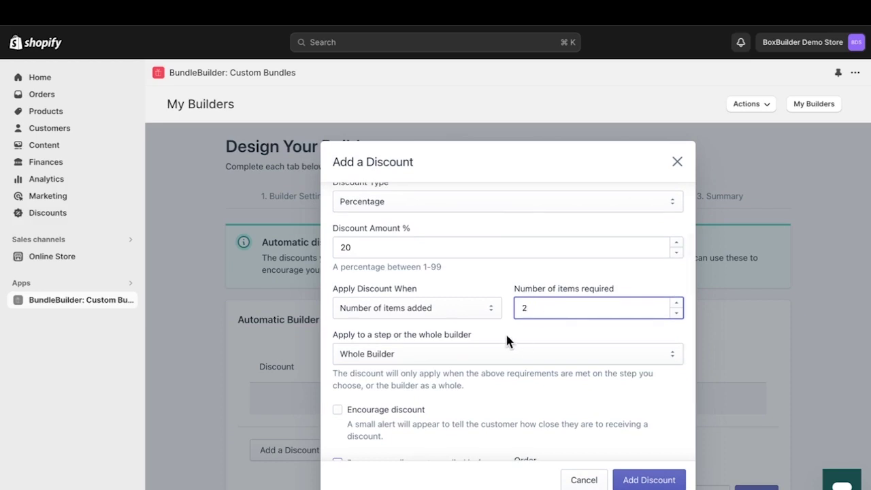
left_click(506, 331)
scroll(505, 330, "down", 1)
scroll(506, 330, "down", 1)
scroll(506, 330, "down", 1)
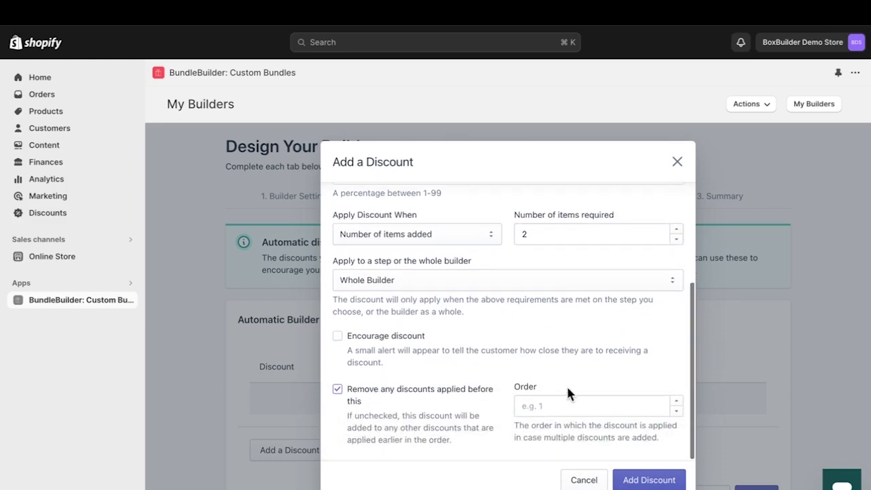
left_click(596, 407)
type("1")
left_click(649, 480)
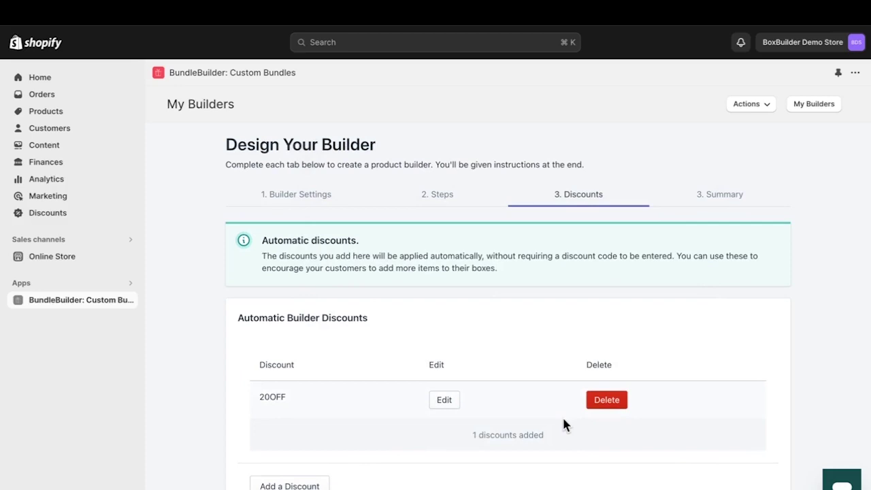
Finish the Chocolate Box builder from the Discounts tab to reach its Summary
scroll(563, 420, "down", 2)
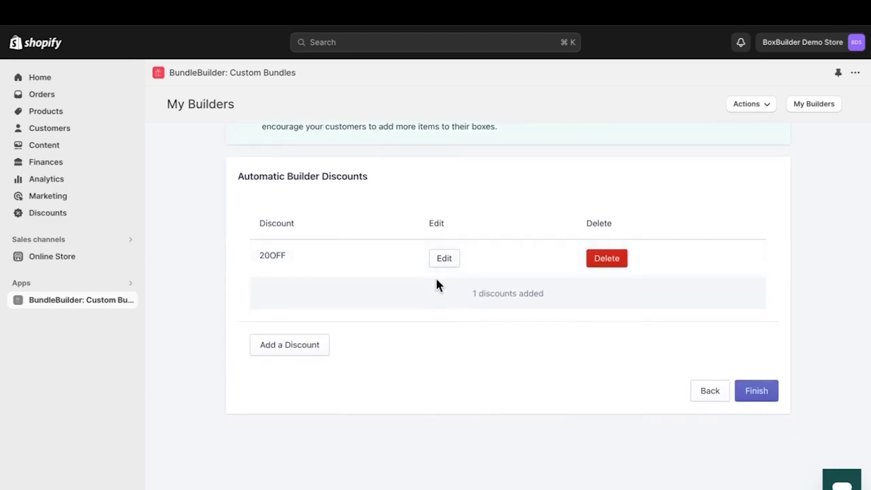
scroll(436, 279, "up", 1)
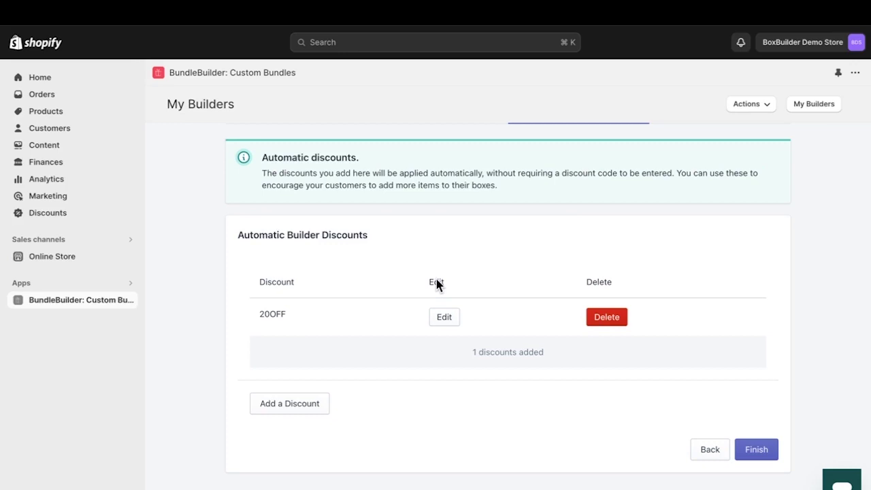
left_click(752, 447)
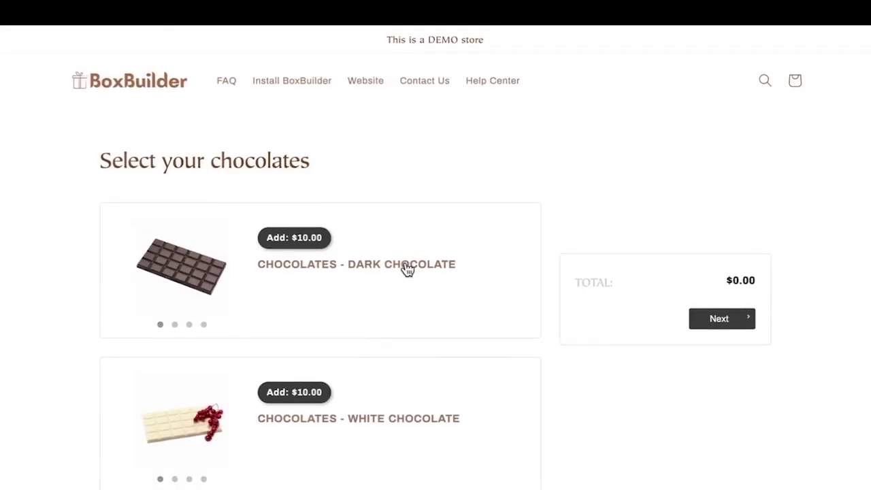
Fill the box with Dark and White Chocolate, with 20OFF applied, and complete it to the cart
left_click(306, 244)
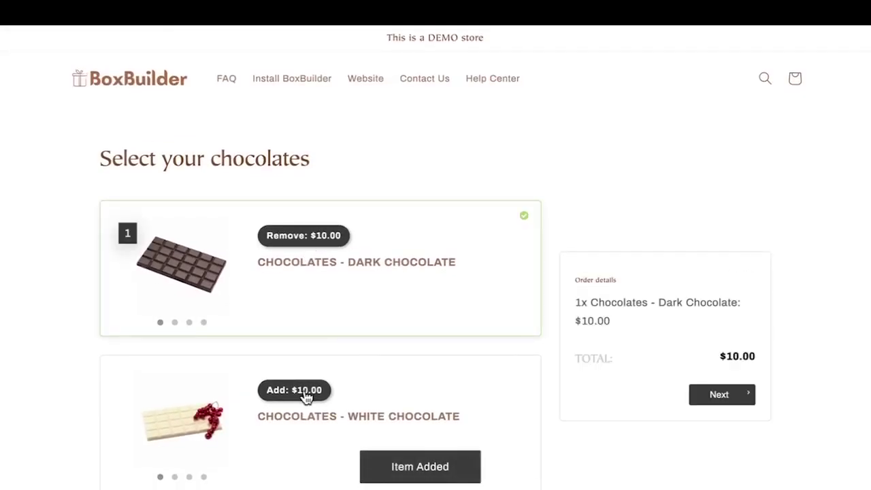
left_click(309, 394)
left_click_drag(575, 378, 707, 375)
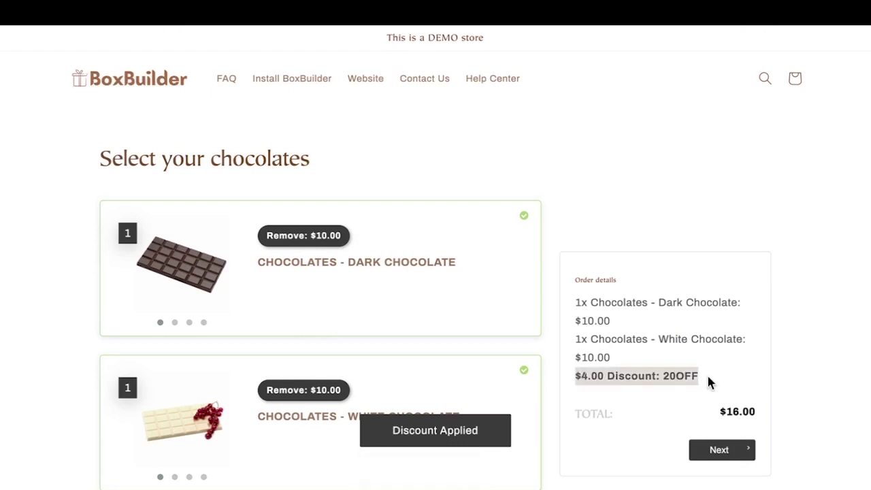
left_click(707, 376)
left_click(720, 445)
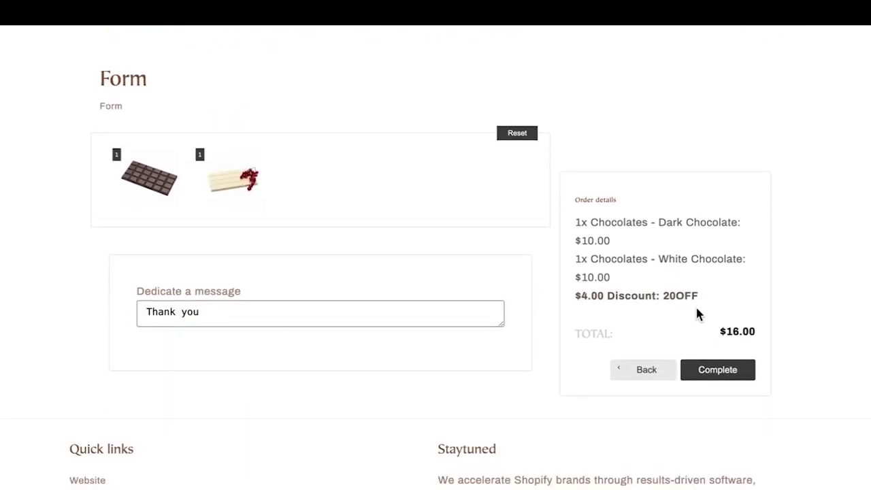
left_click(723, 370)
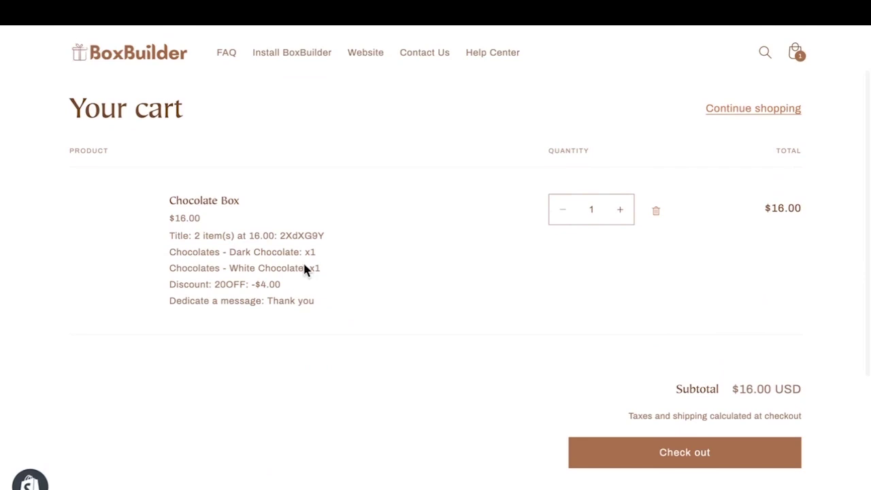
Go to checkout and check the Chocolate Box shows 20OFF −$4.00 for a $16.00 total
left_click(671, 456)
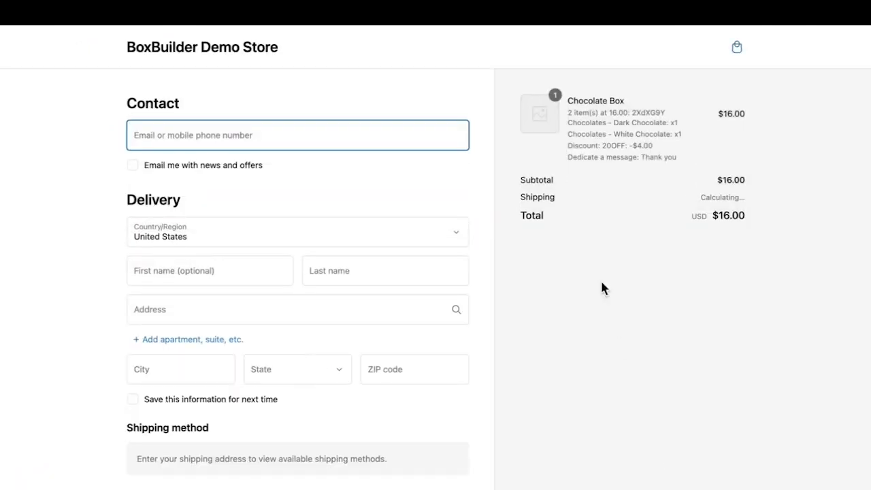
left_click_drag(567, 146, 653, 146)
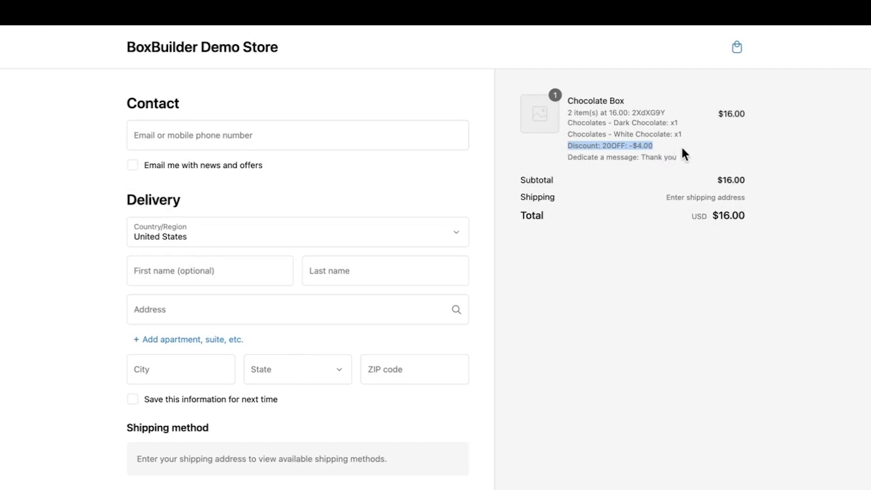
left_click(705, 148)
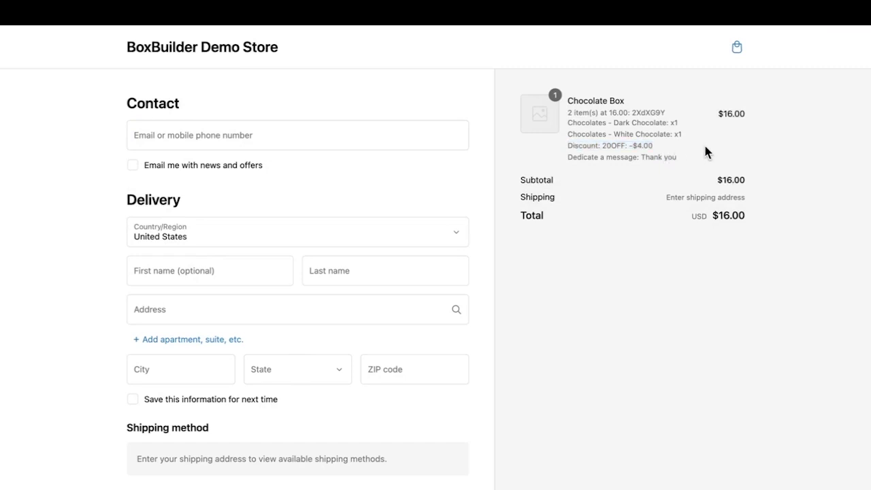